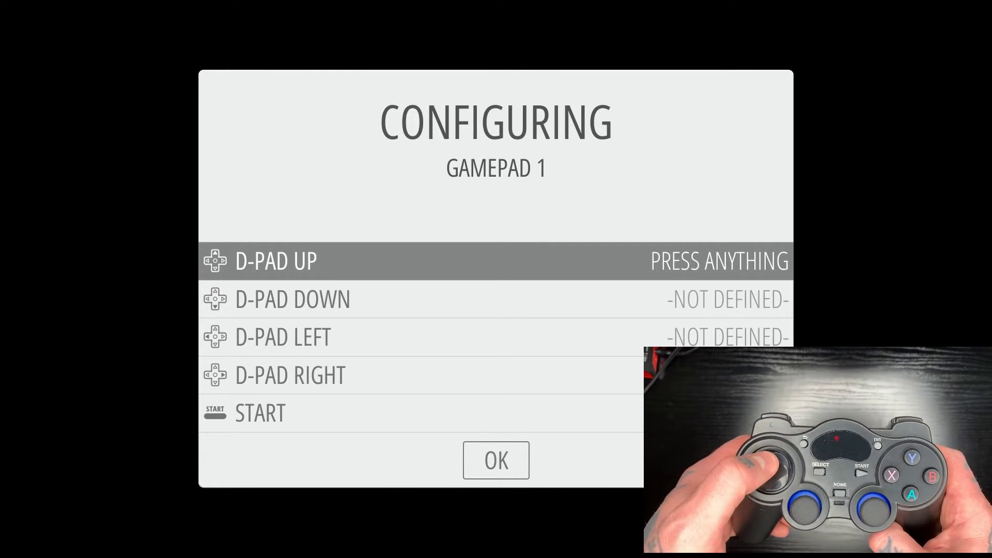
- Assign D-pad Up, Down, Left and Right to HAT 0, Start to BUTTON 11, Select to BUTTON 10
key(Up)
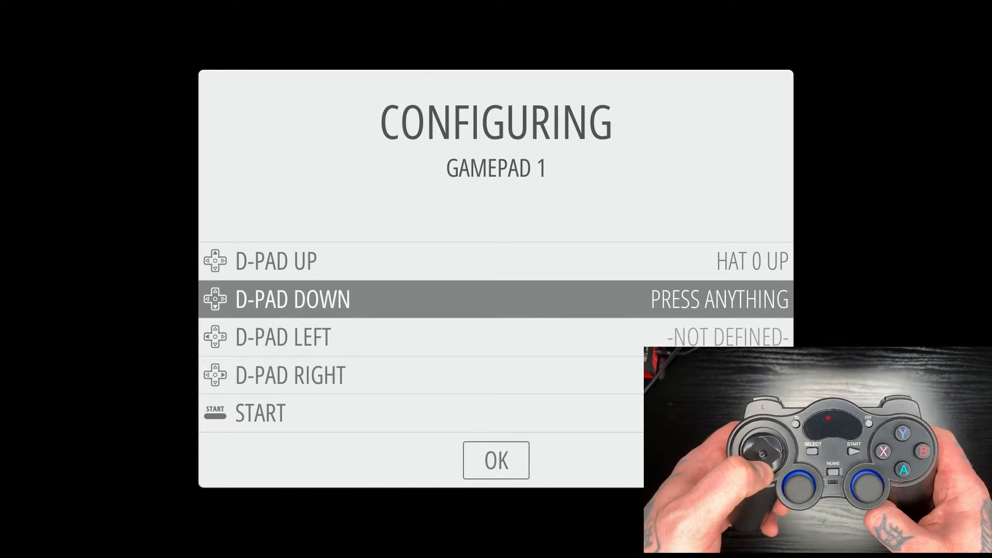
key(Down)
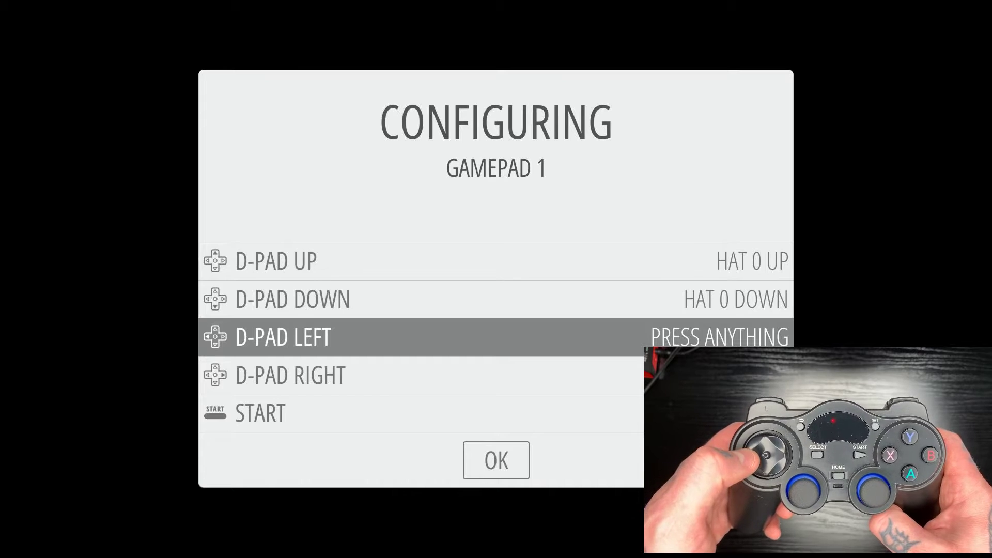
key(Left)
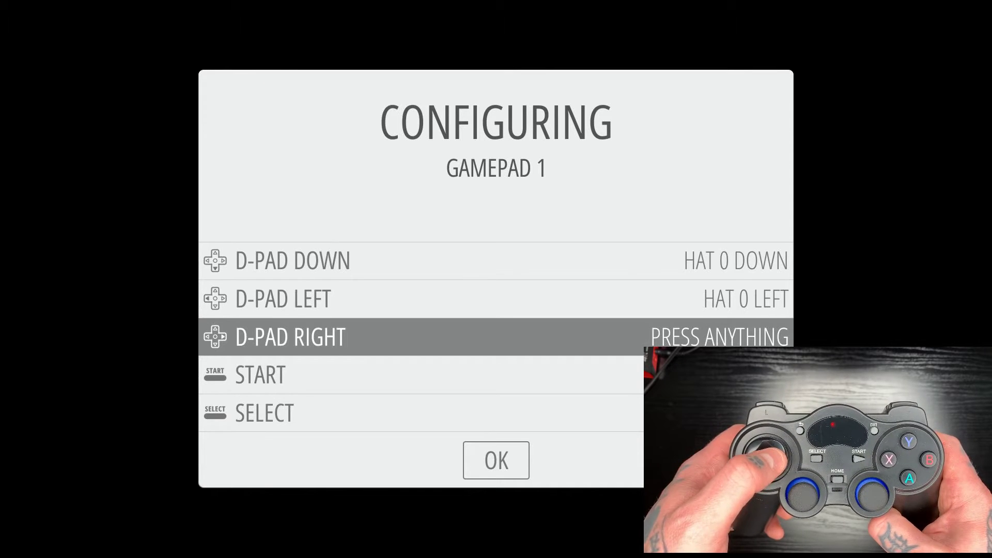
key(Right)
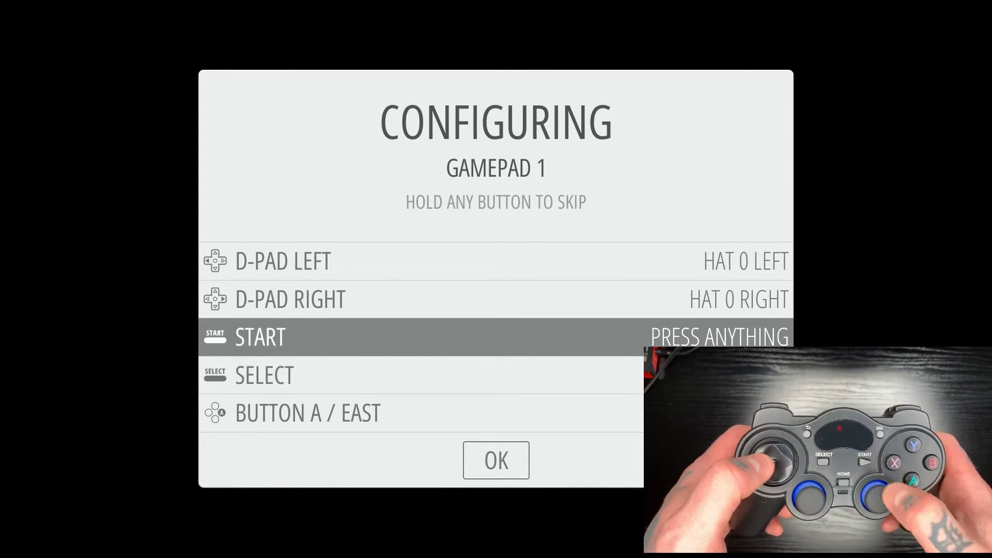
key(Return)
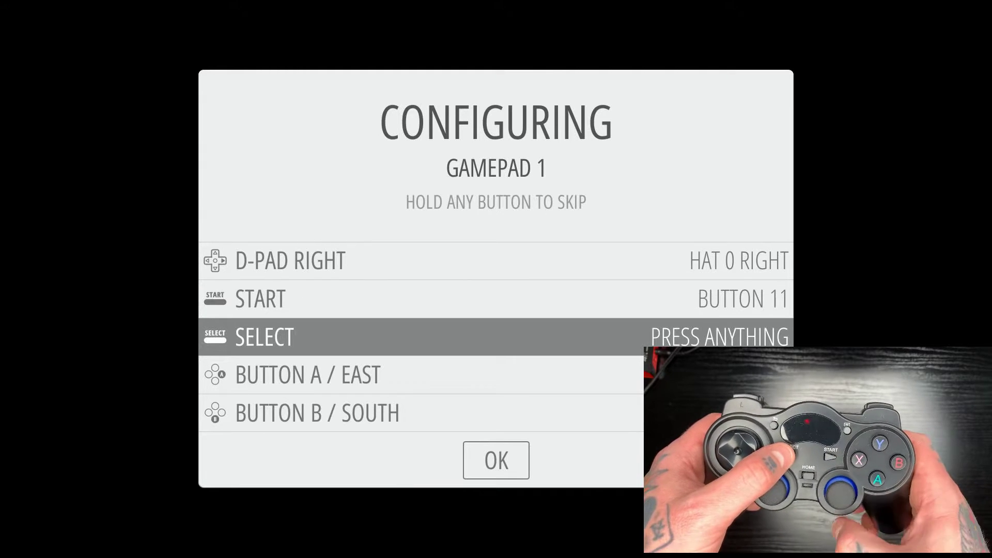
key(shift)
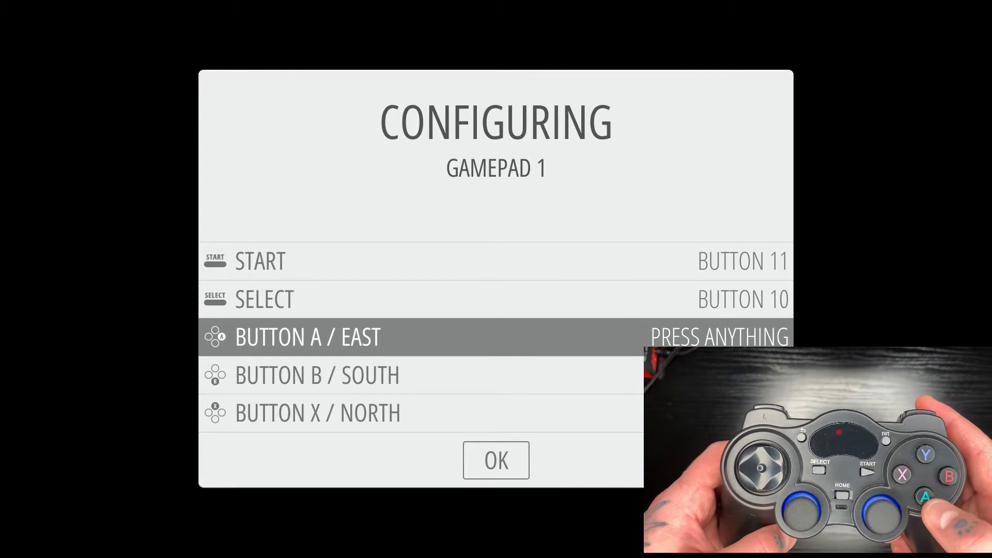
- Map Gamepad 1's A, B, X, Y, L1, R1, L2, R2, L3 and R3 buttons
key(Return)
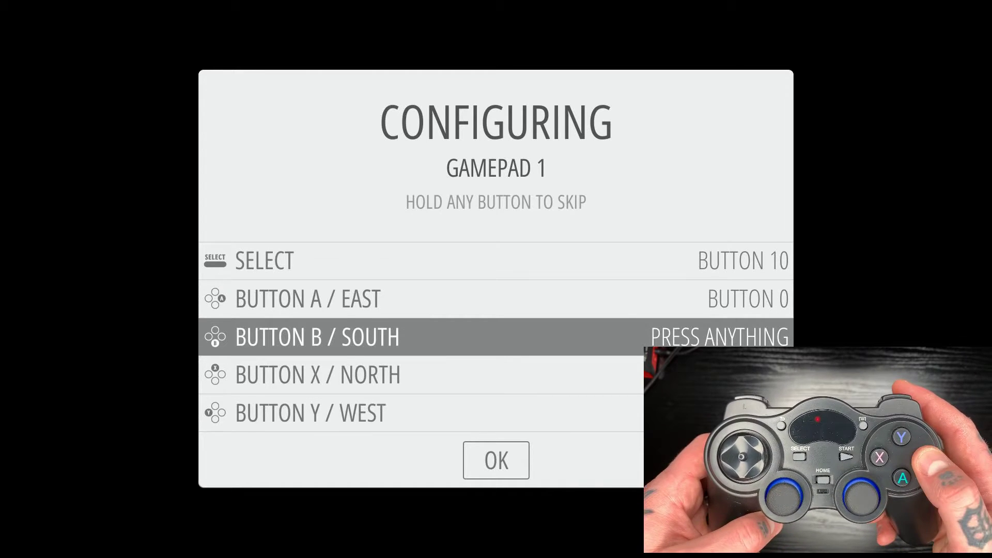
key(Return)
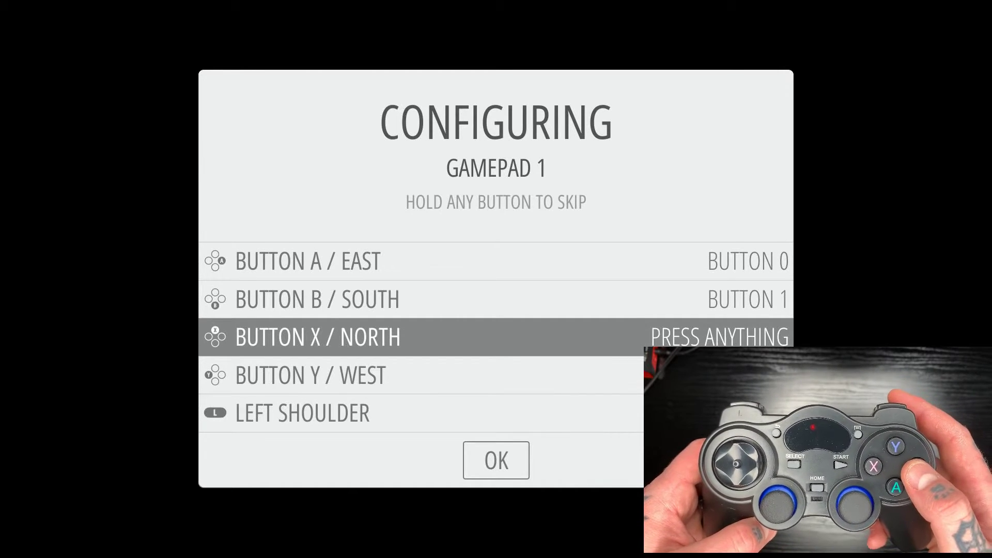
key(Return)
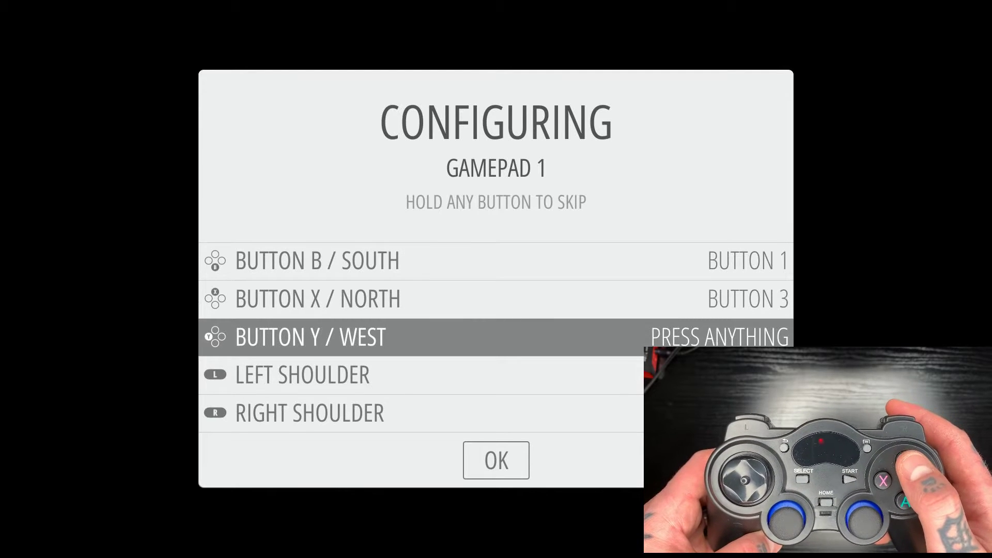
key(Return)
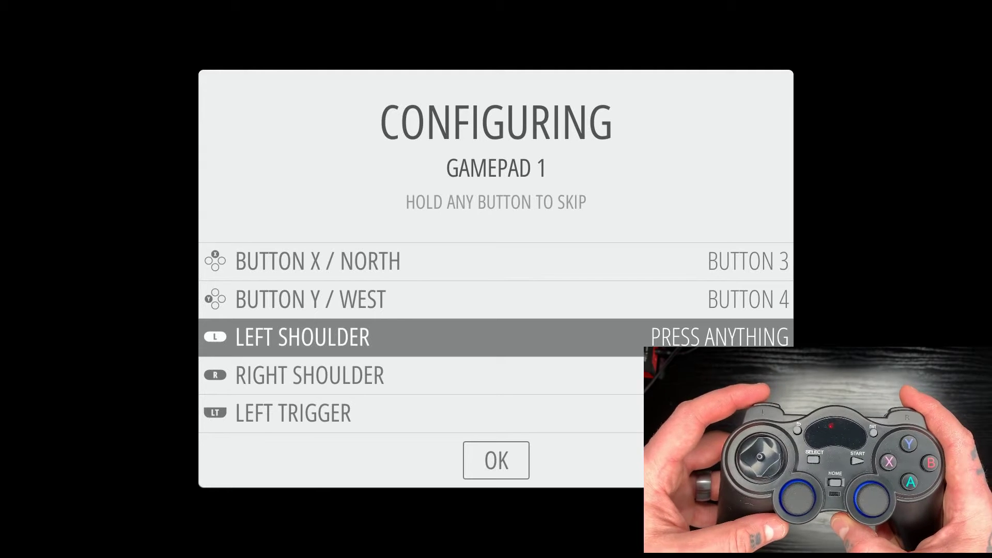
key(Return)
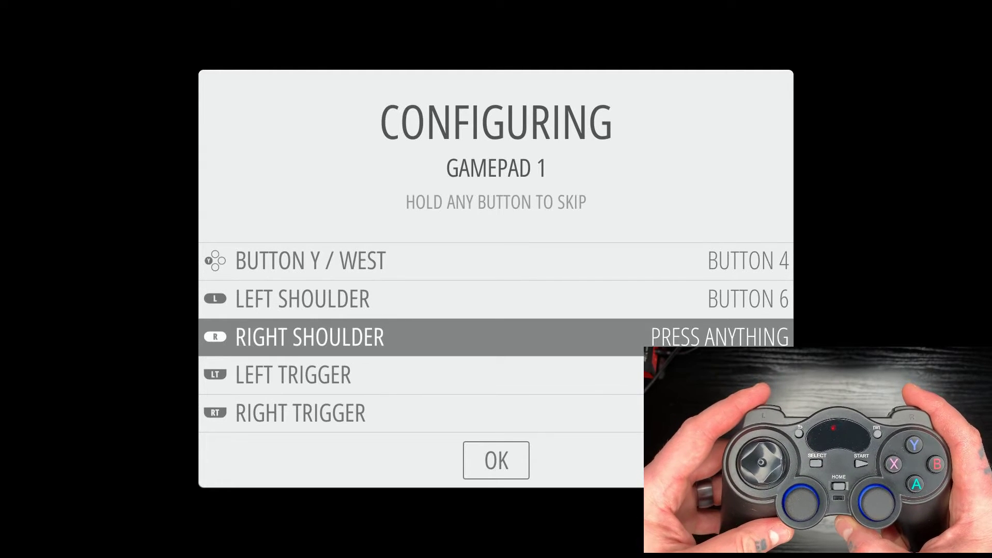
key(Return)
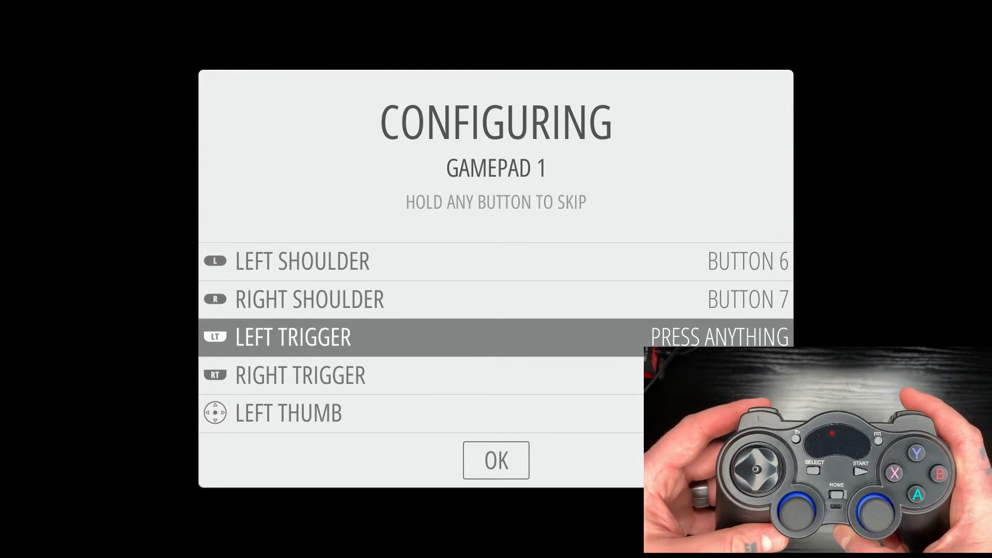
key(Return)
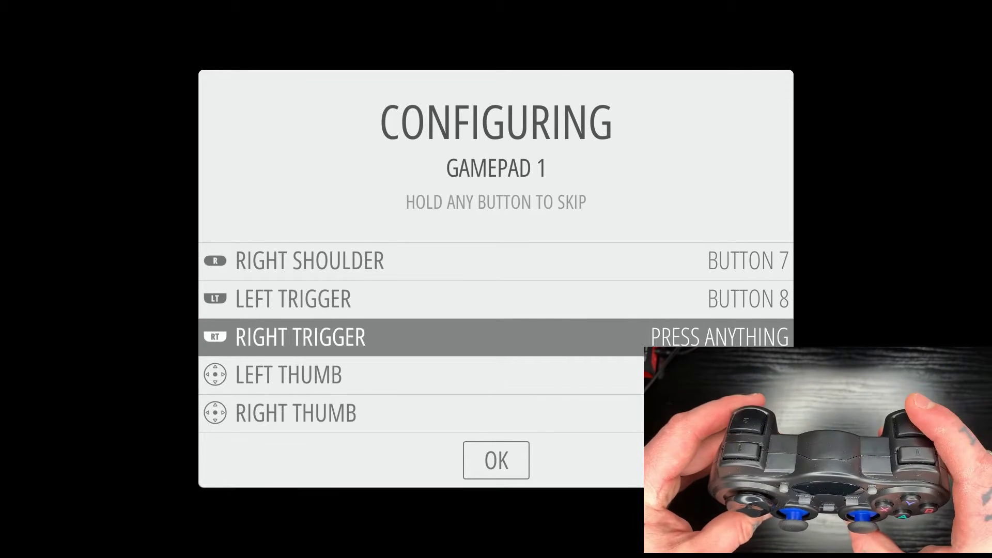
key(Return)
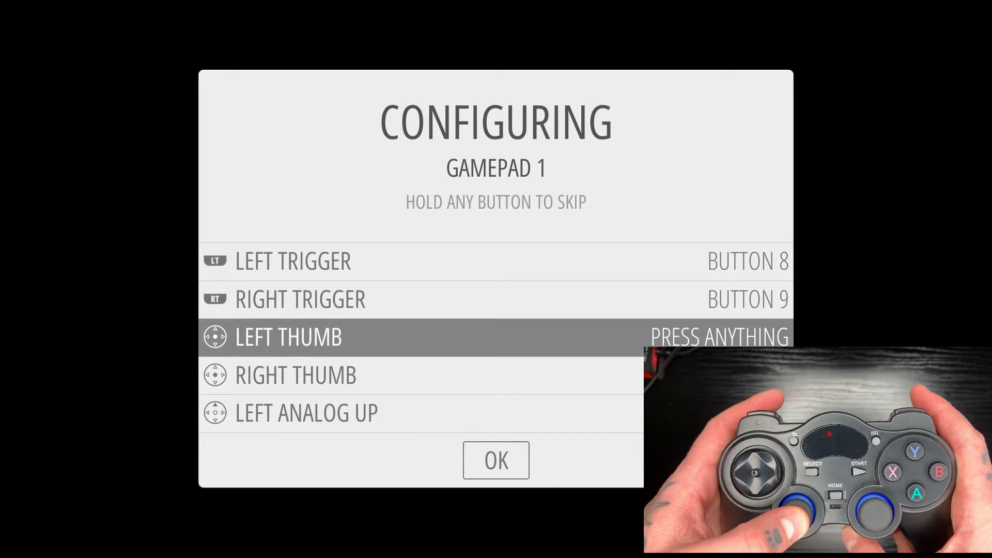
key(Return)
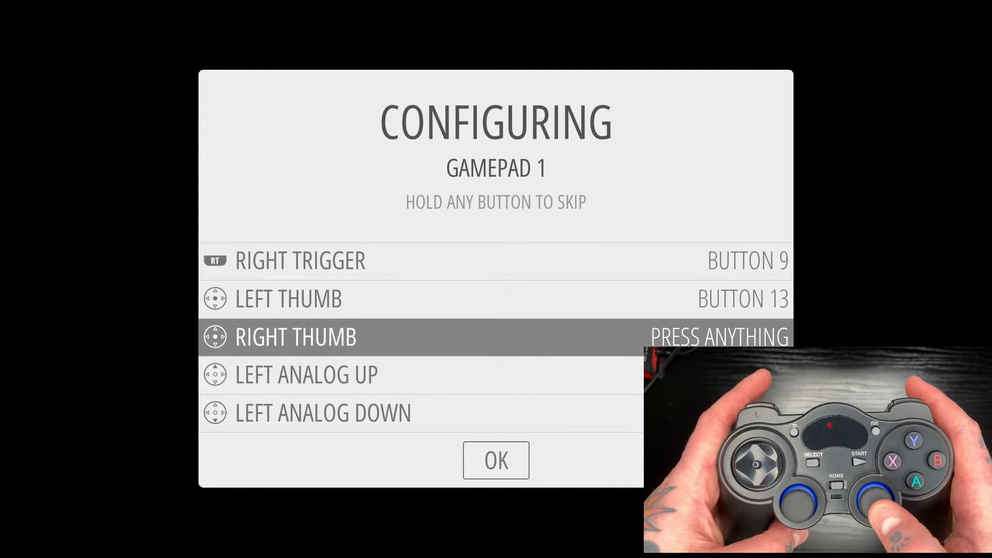
key(Return)
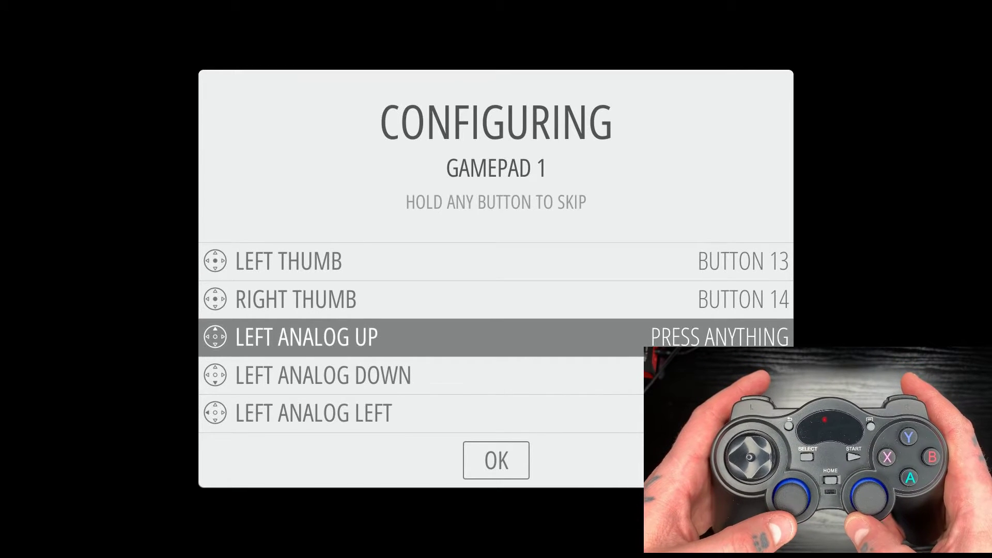
- Map both analog sticks' up, down, left and right, the right stick on AXIS 3 and AXIS 2
key(Up)
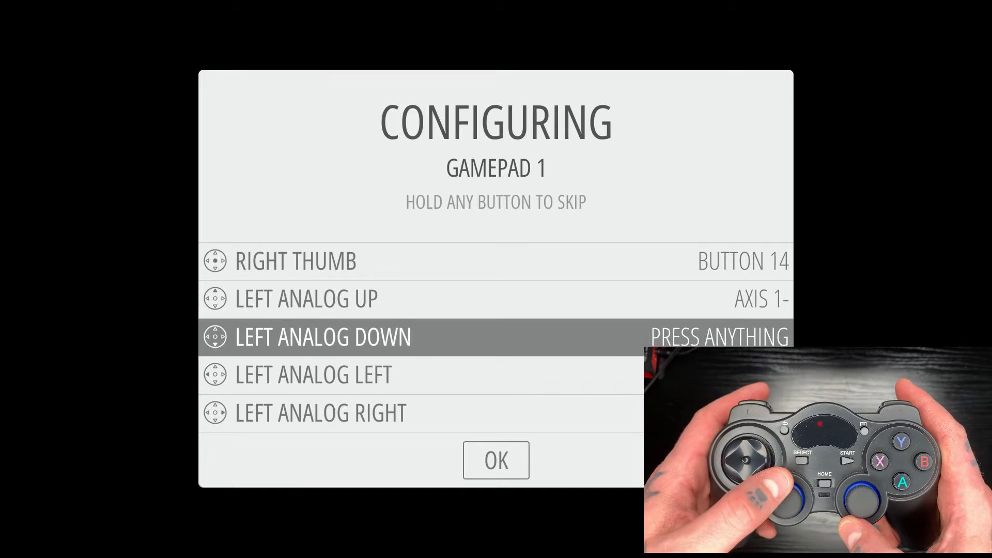
key(Down)
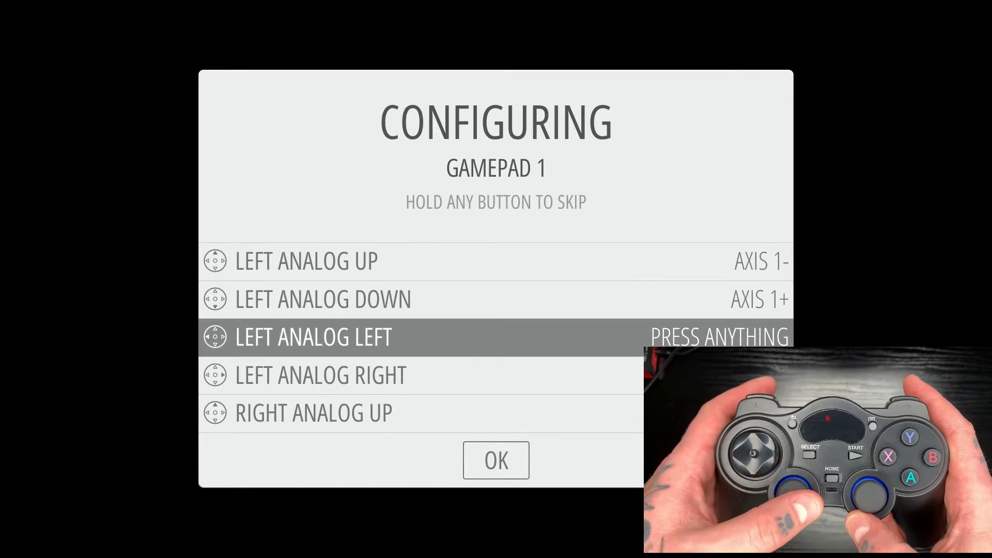
key(Left)
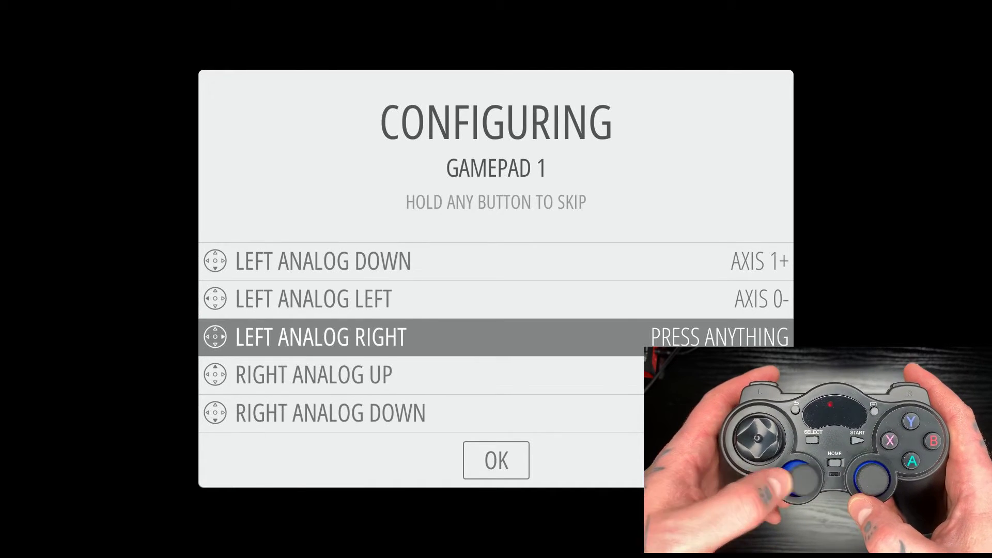
key(Right)
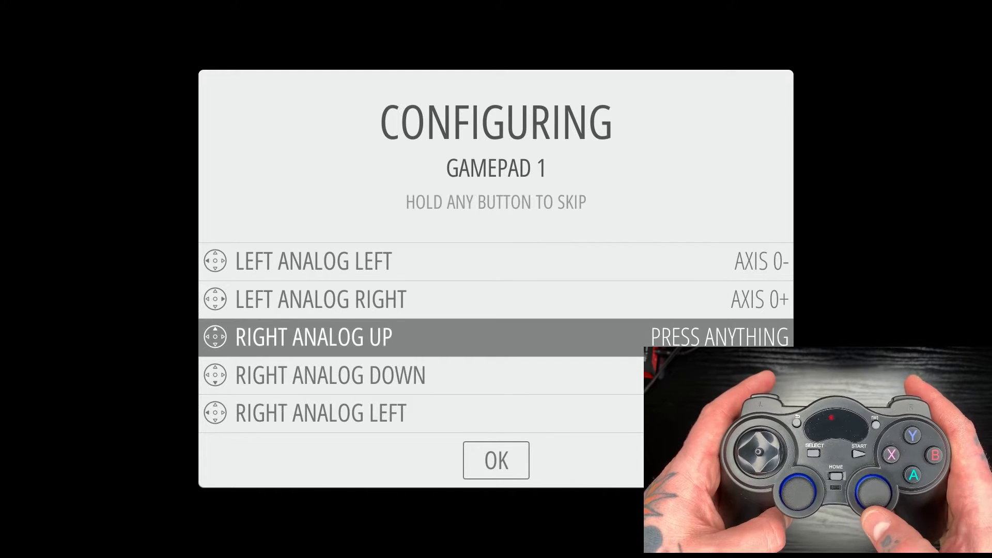
key(Up)
key(Down)
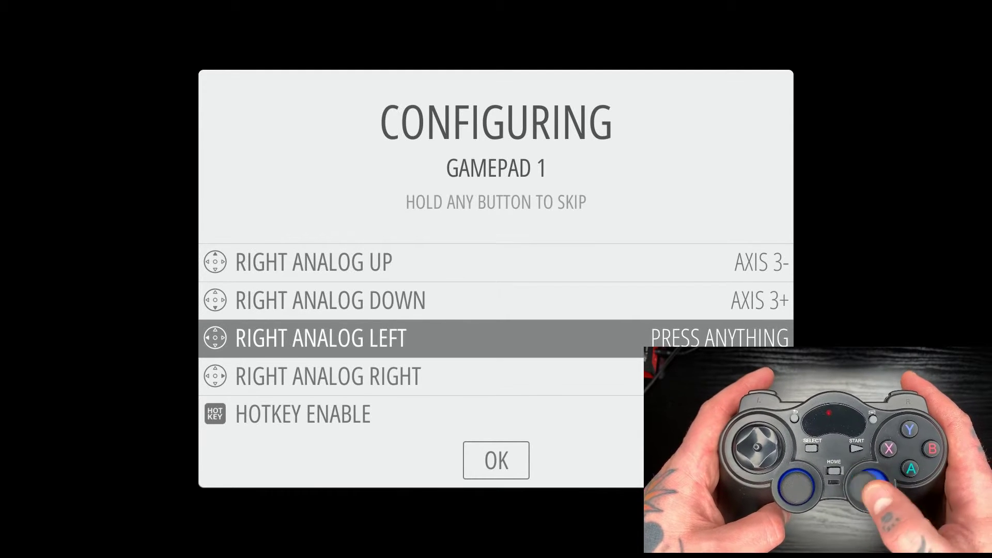
key(Left)
key(Right)
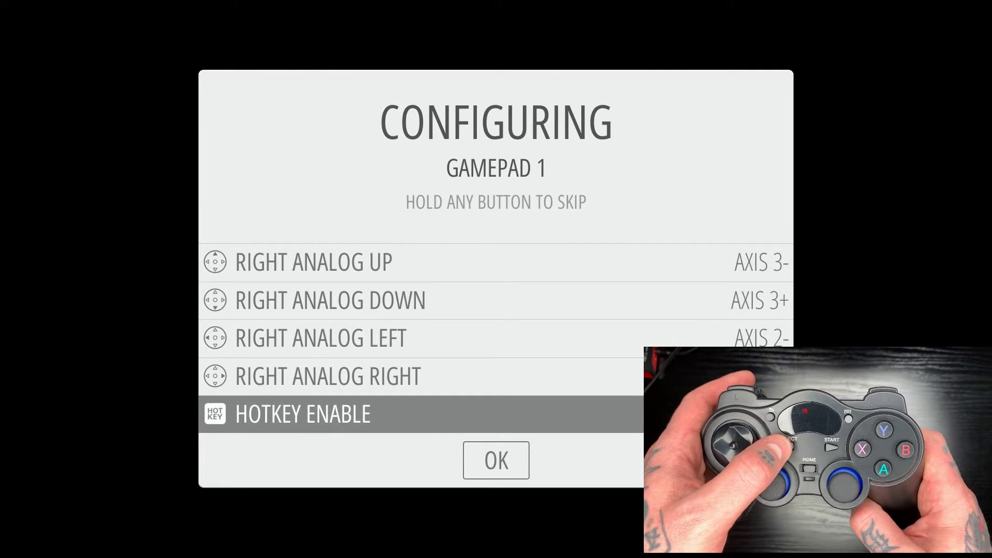
- Skip Hotkey Enable and confirm the Gamepad 1 configuration, returning to the system menu
key(Return)
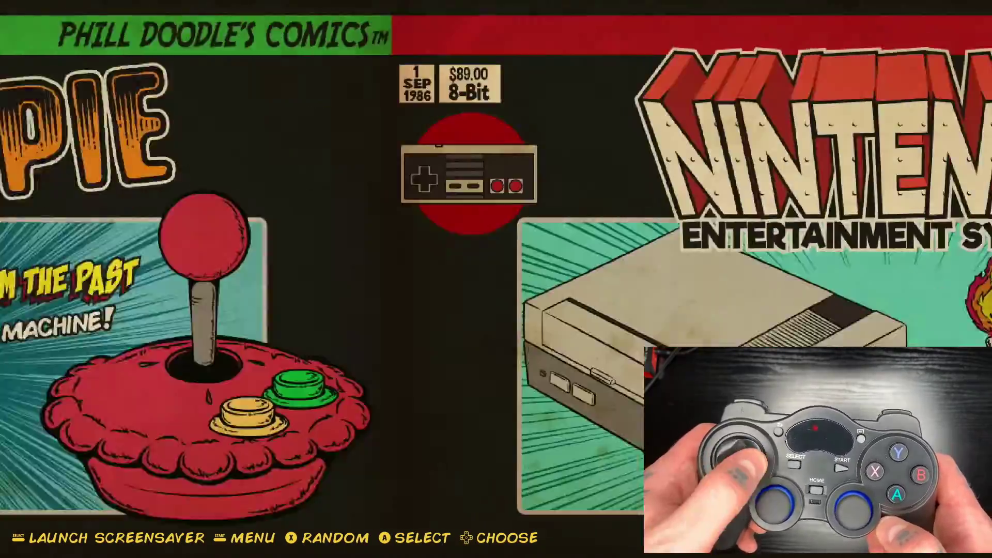
- Jump from the Famicom Disk System to PlayStation and open its game list on Tekken 3
key(Left)
key(Right)
key(Left)
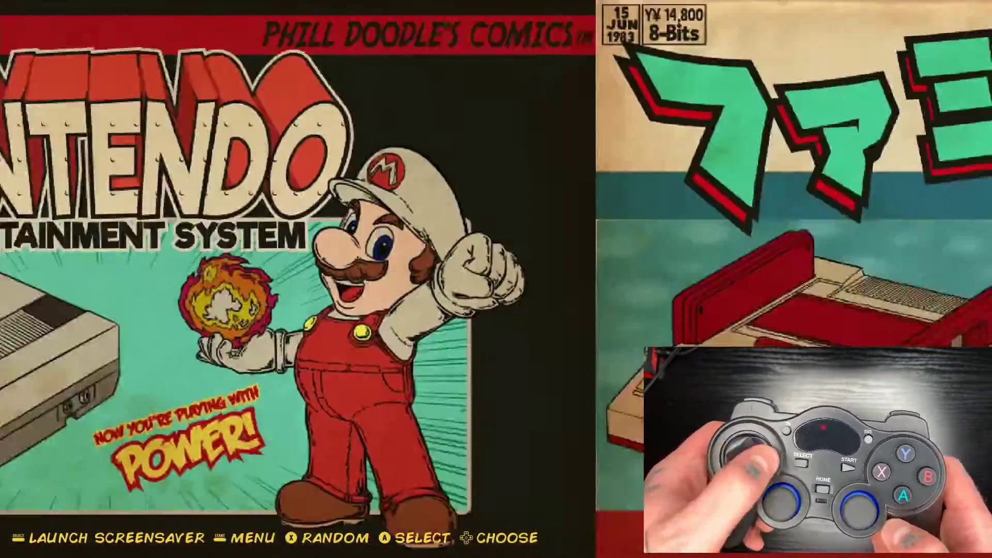
key(Right)
key(Right)
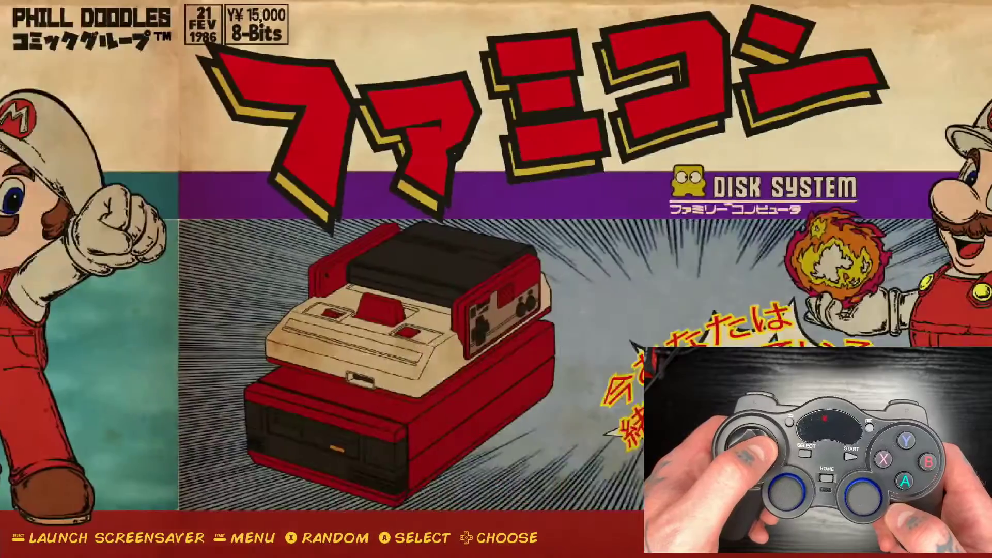
key(x)
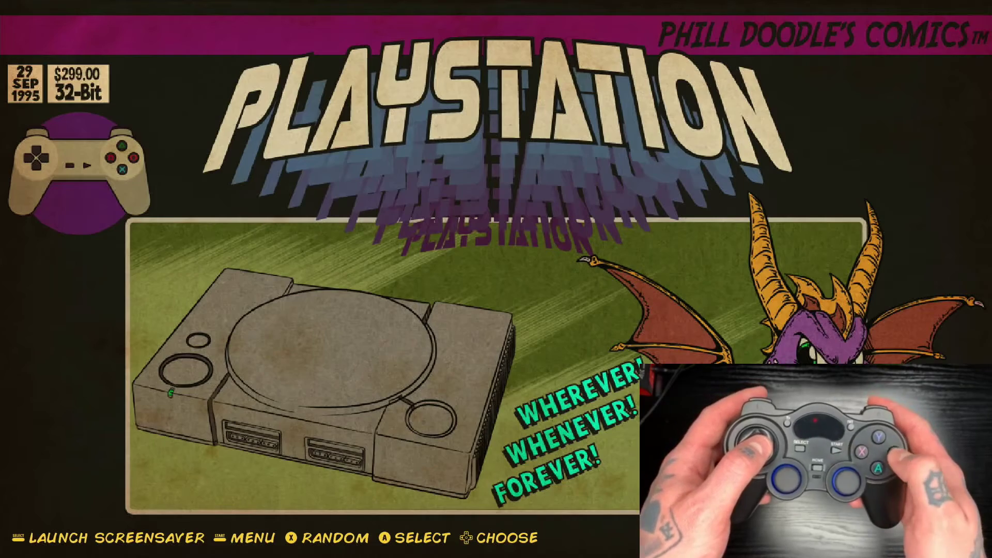
key(a)
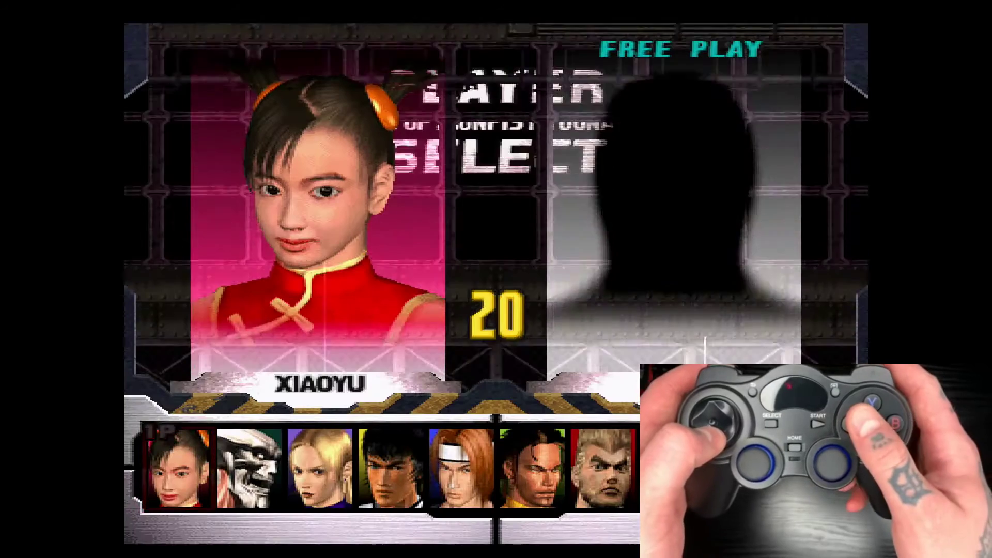
- Move the Tekken 3 character selection from Xiaoyu over to Law
key(Right)
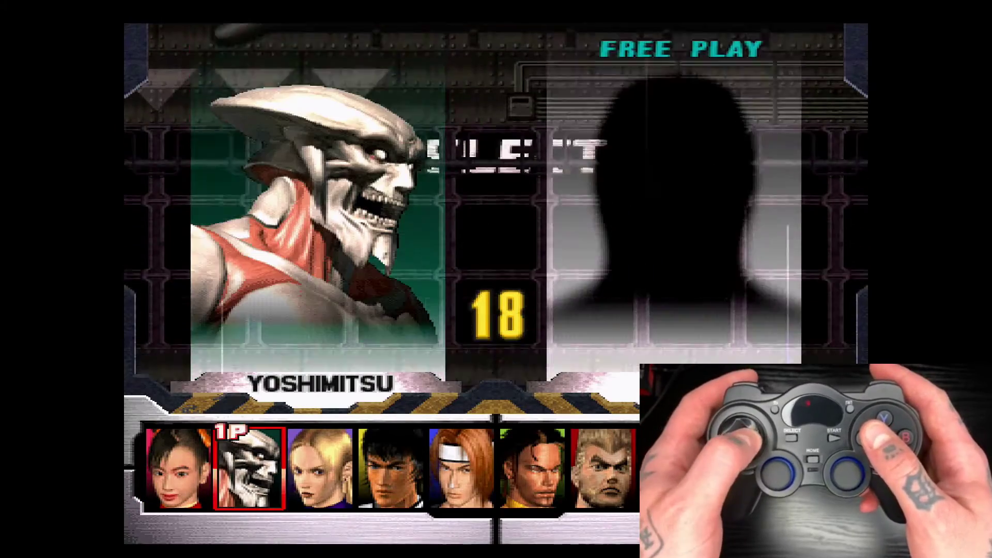
key(Right)
key(Right)
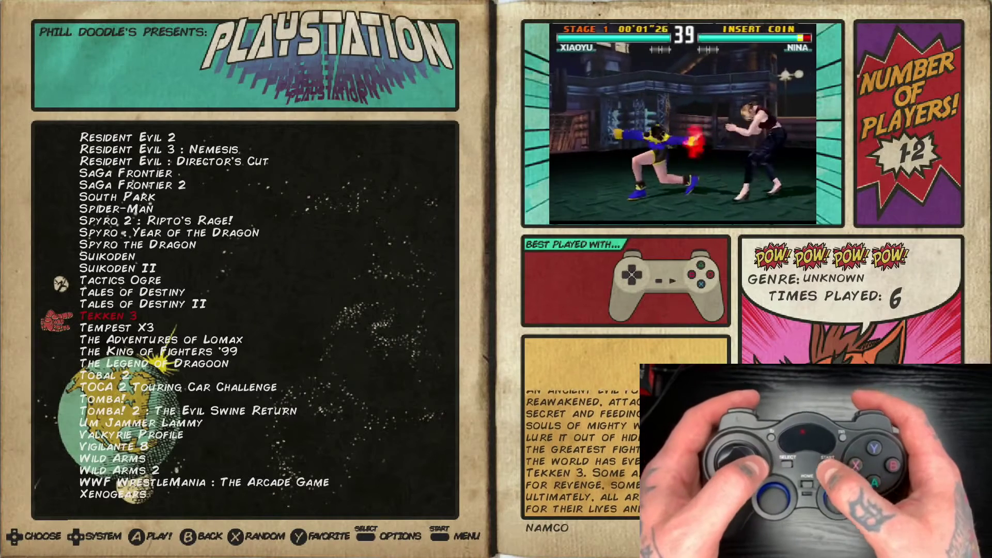
- Enter the Scraper settings from the main menu, then back out to the PlayStation list
key(Return)
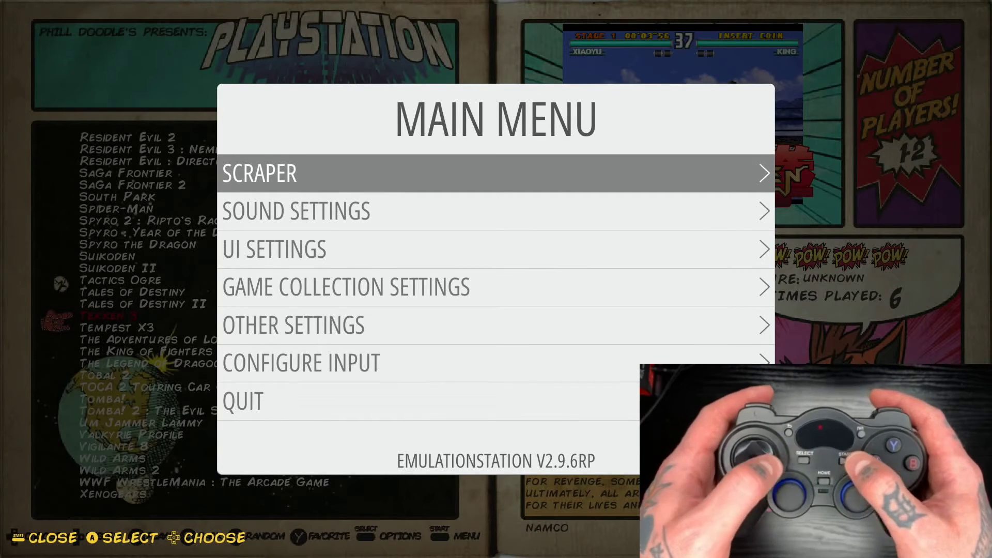
key(Return)
key(Down)
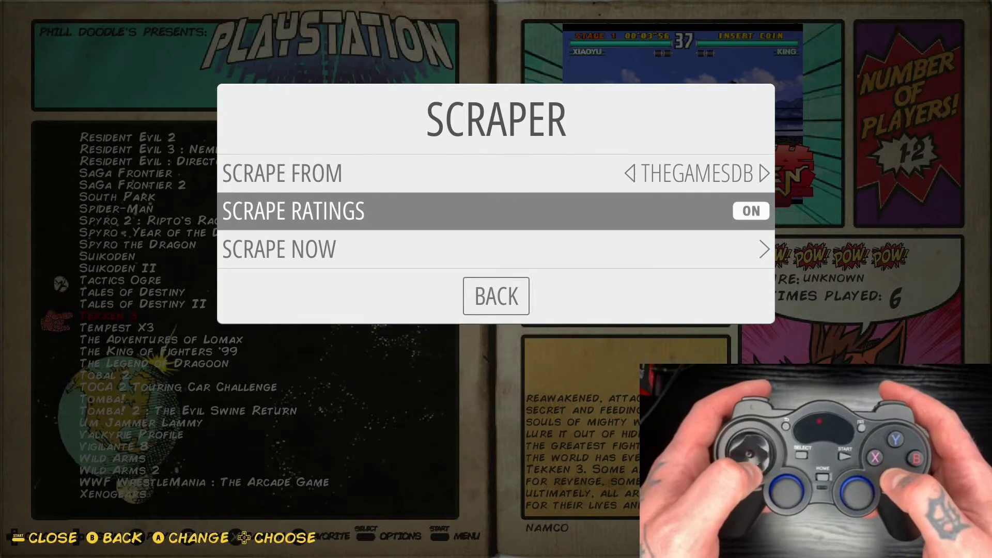
key(Down)
key(Down)
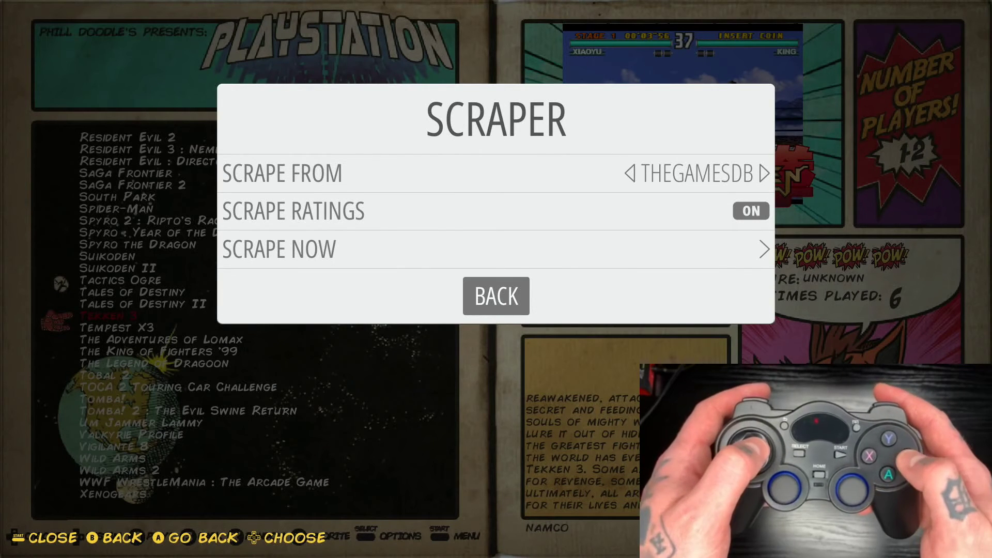
key(Return)
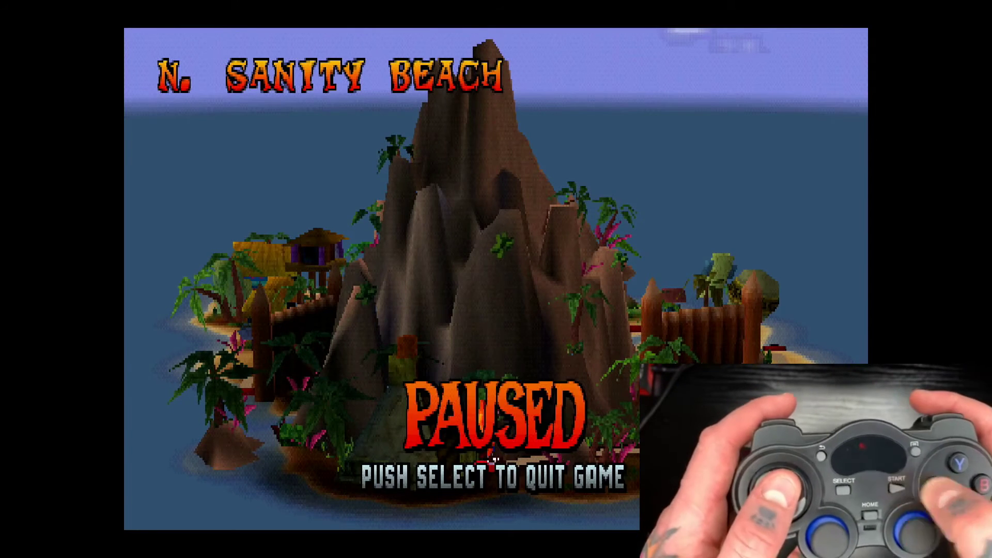
key(Return)
- Resume, enter N. Sanity Beach, and pause briefly to test the Start button
key(Left)
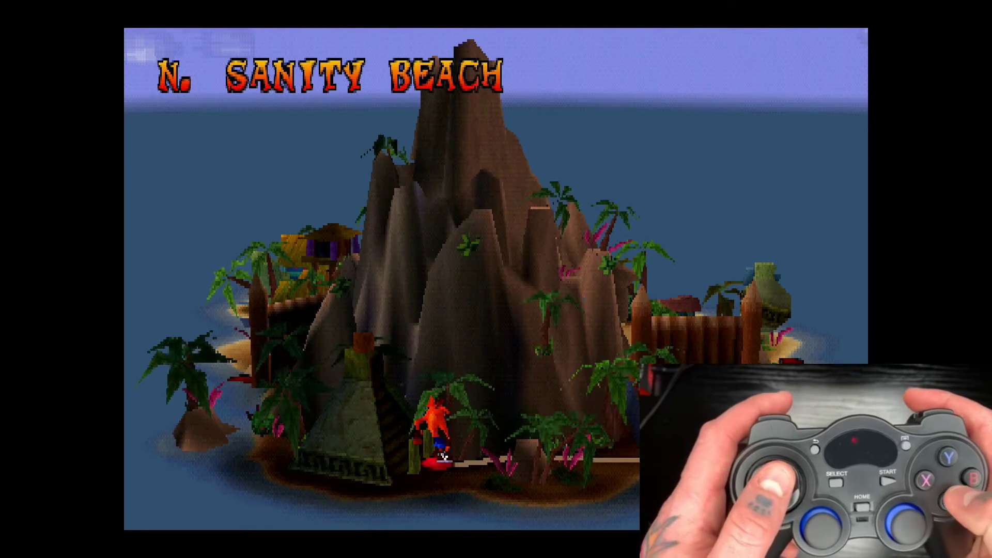
key(x)
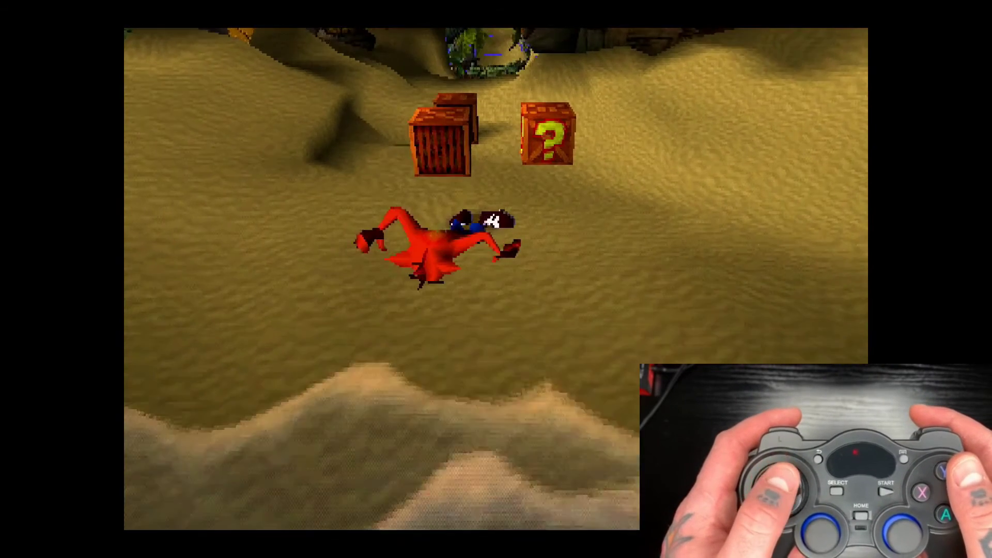
key(Return)
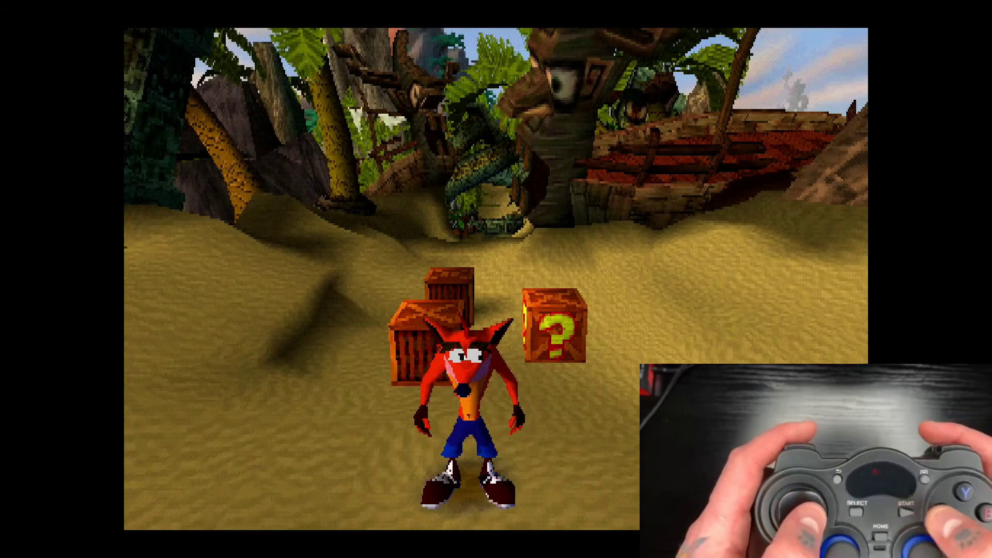
- Run and jump Crash around the opening crates, including the ? crate
key(Right)
key(Up)
key(x)
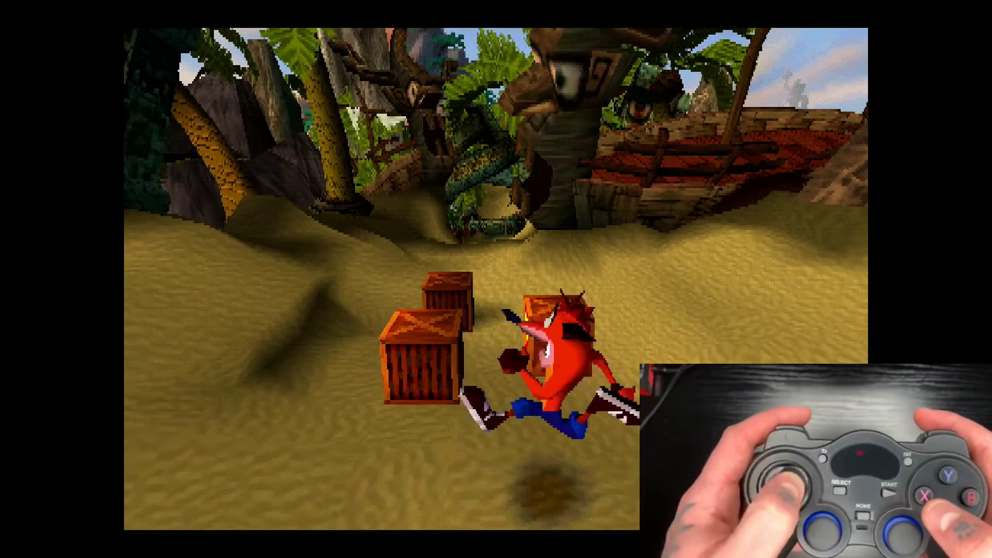
key(Up)
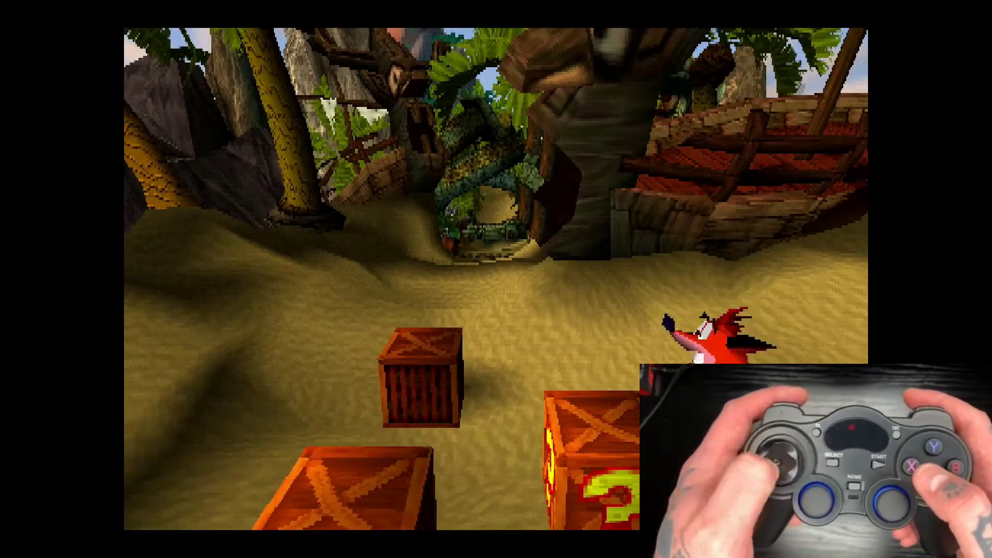
key(Down)
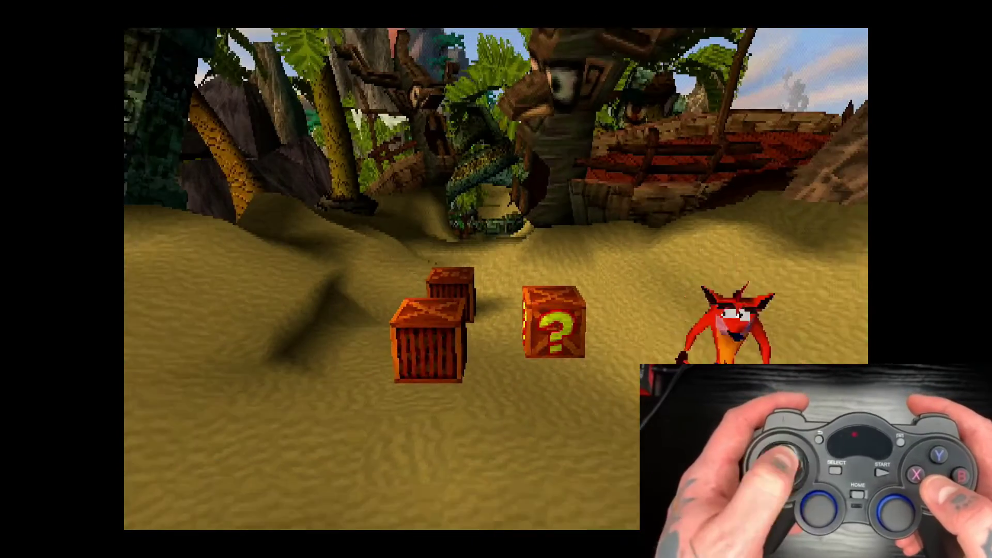
key(Left)
key(x)
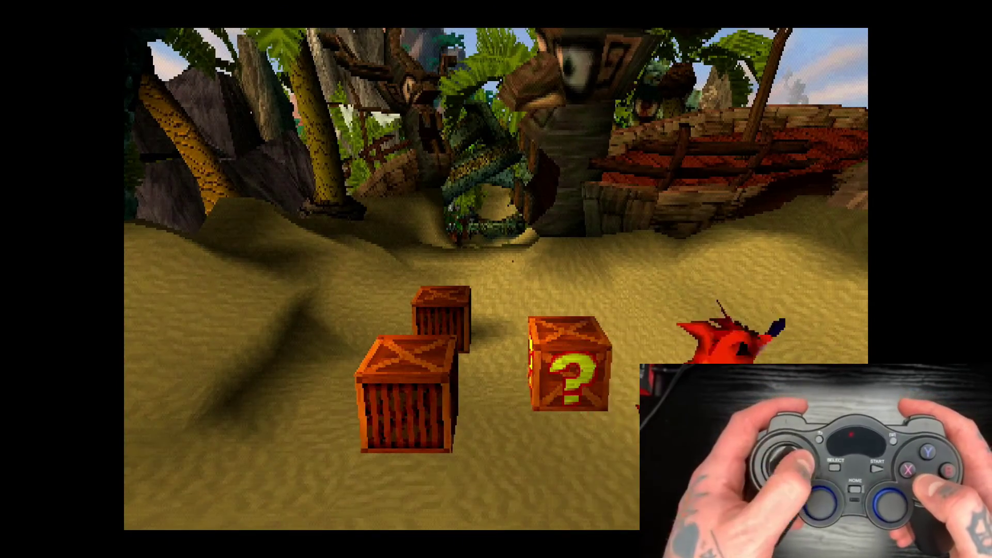
key(Left)
key(x)
- Run Crash up the sandy path, jumping and spin-attacking beside the rock
key(z)
key(Up)
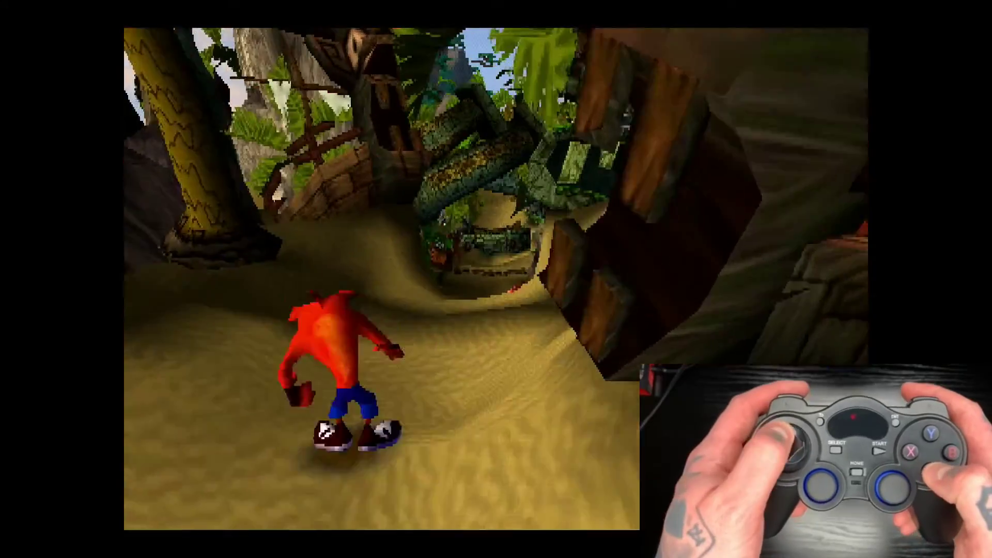
key(Up)
key(x)
key(x)
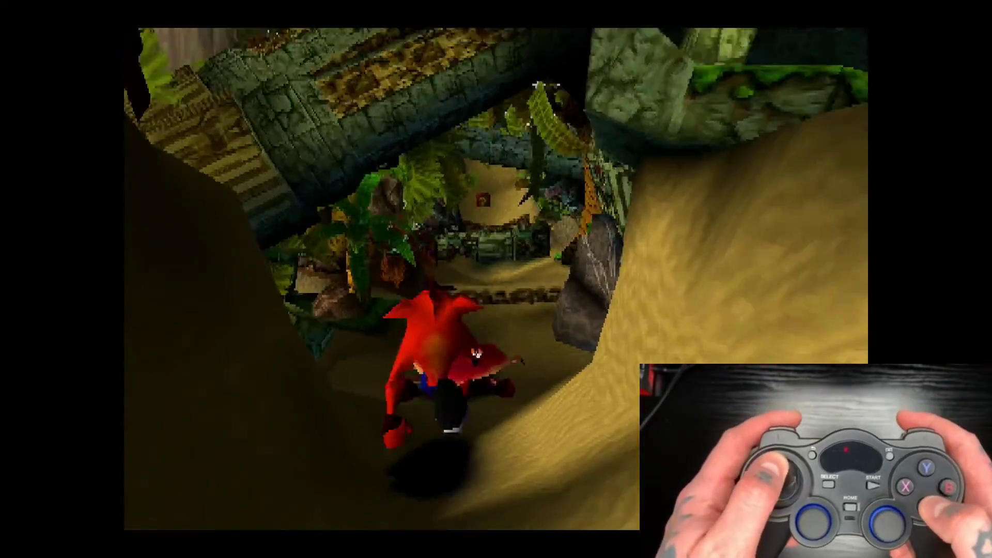
key(z)
key(Up)
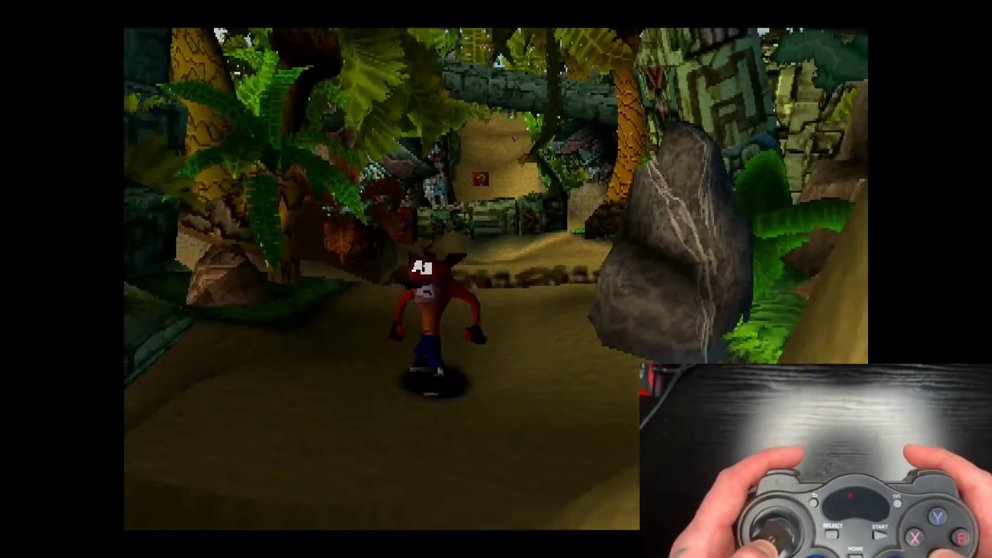
key(Right)
key(z)
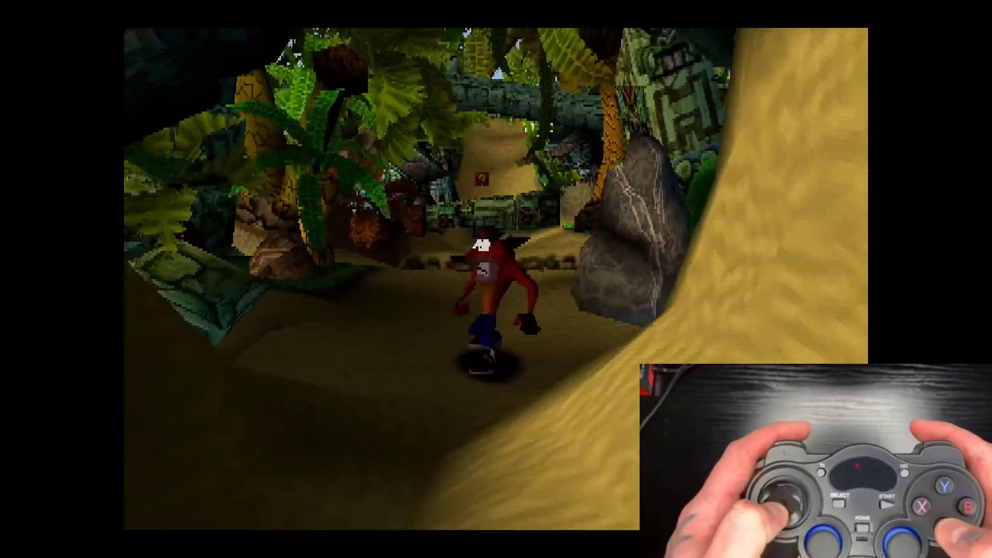
- Keep Crash running and jumping along the jungle path, finishing with a spin attack
key(Left)
key(x)
key(Right)
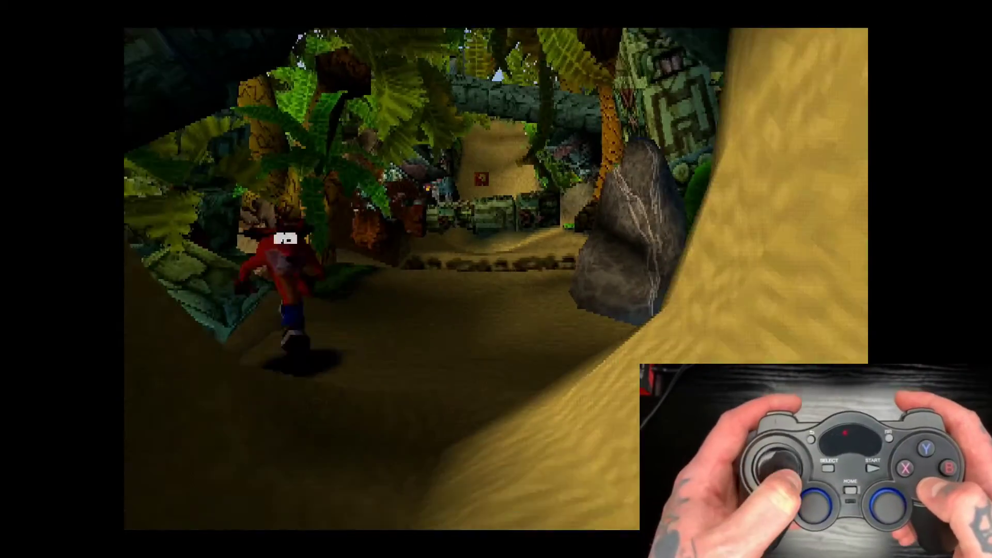
key(Up)
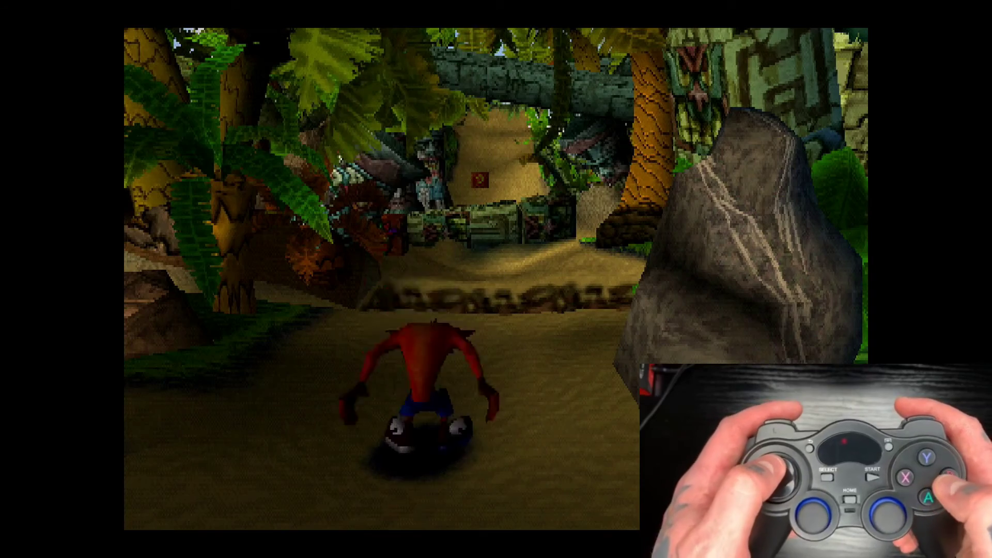
key(Left)
key(Up)
key(x)
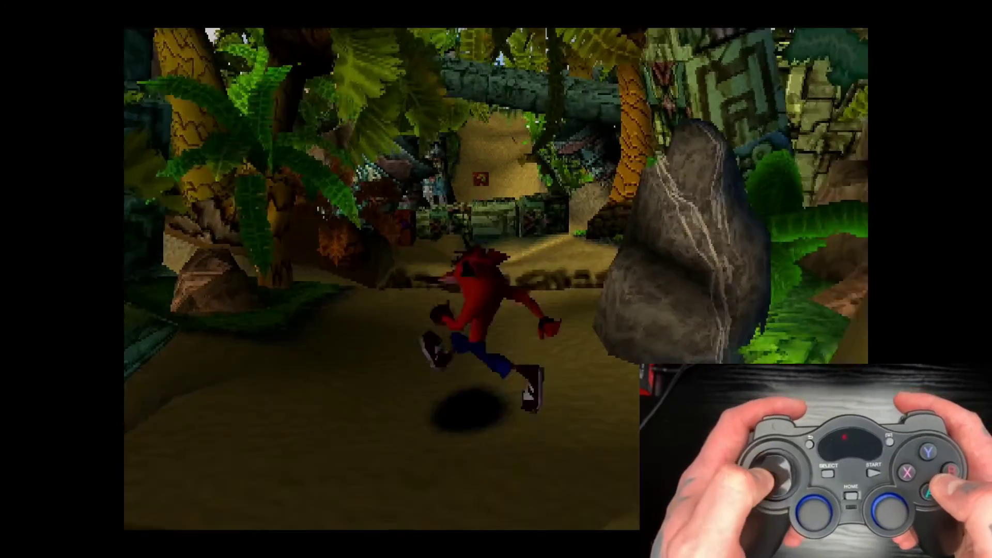
key(Down)
key(Up)
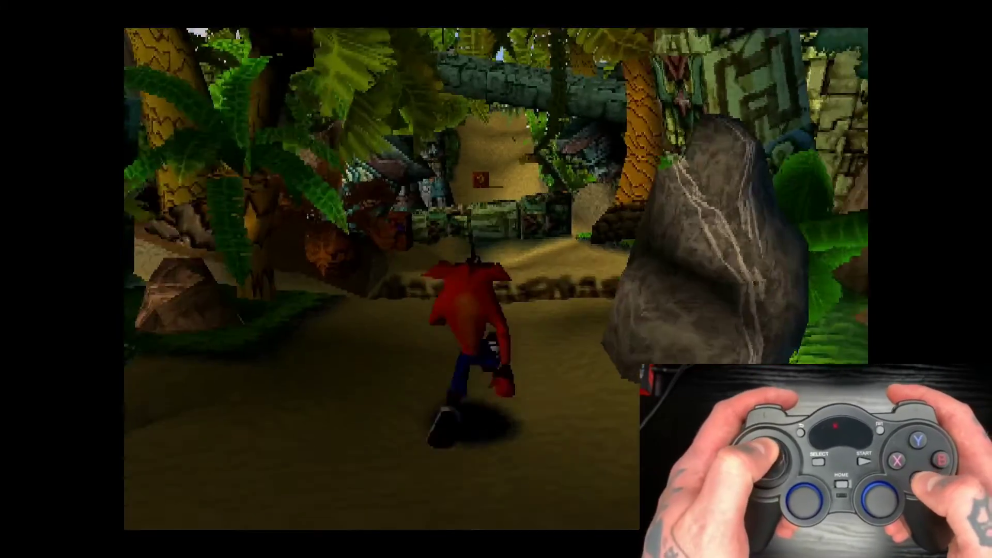